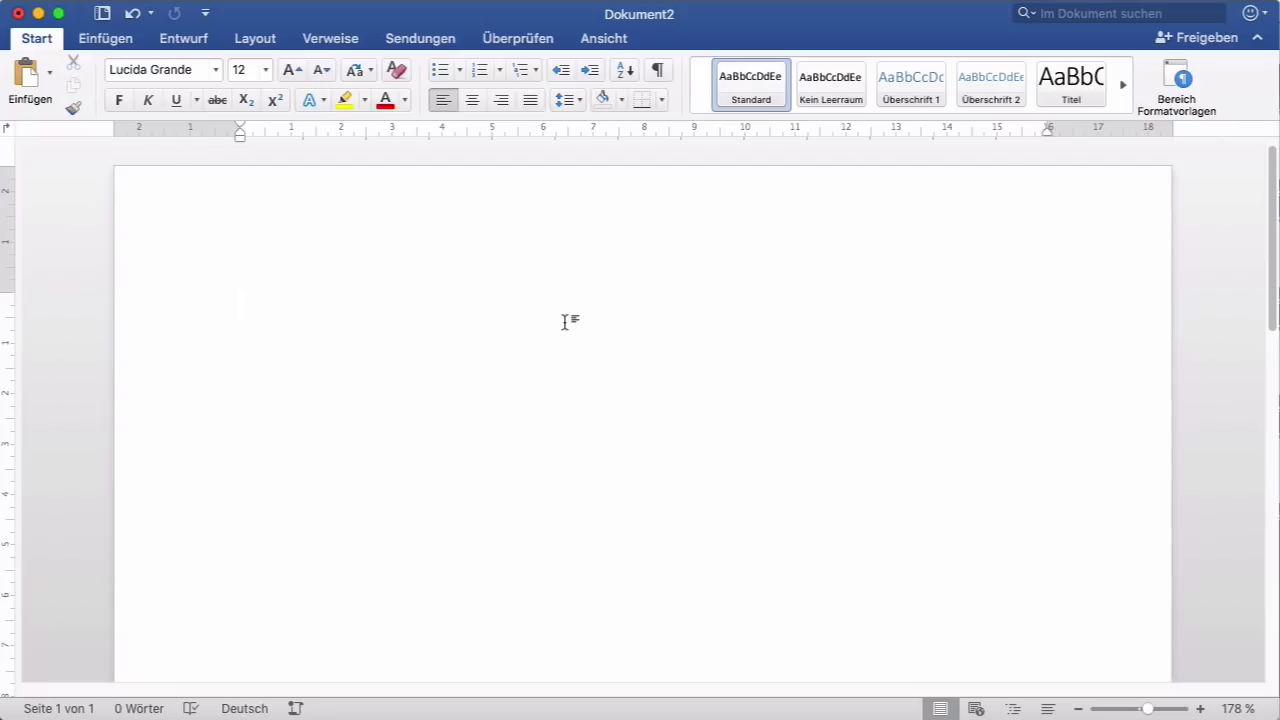
Expand the bt AutoText shortcut into two Blindtext paragraphs and separate them with an empty line.
type("bet")
key("F3")
left_click(722, 440)
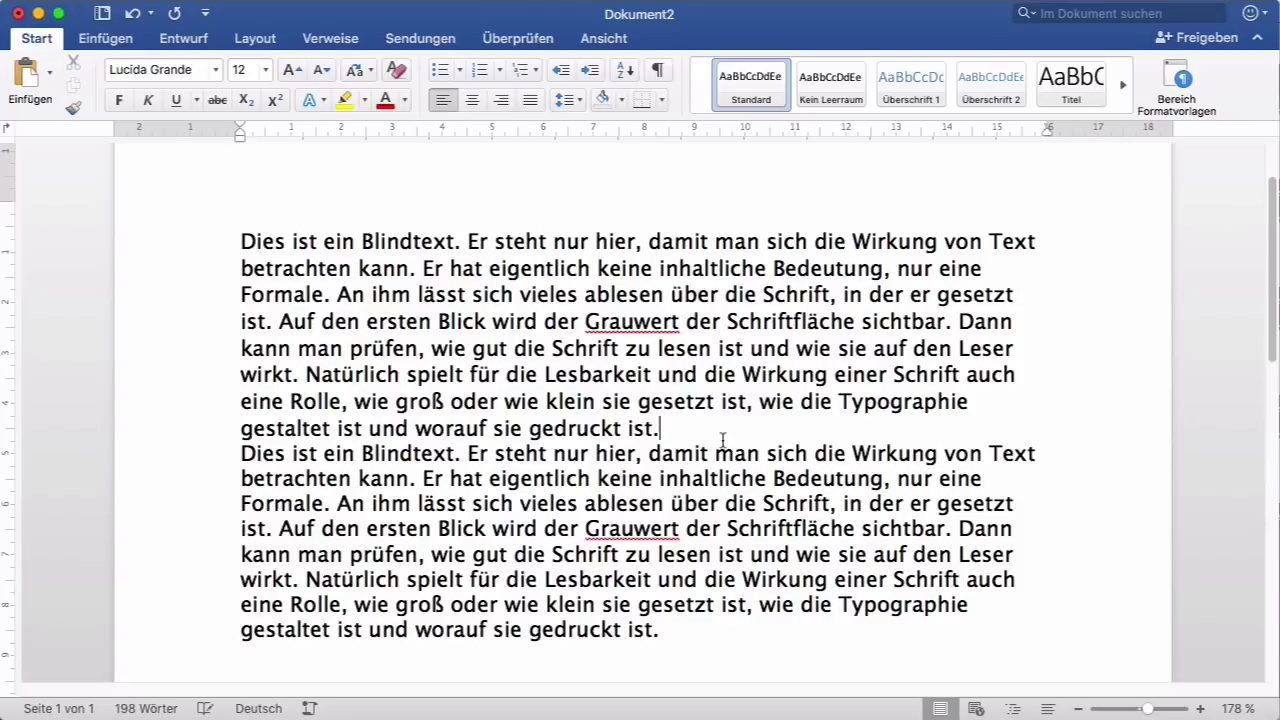
key("Return")
Prefix the first paragraph, before 'Dies', with the word 'Einfügen.'.
scroll(255, 316, "up", 2)
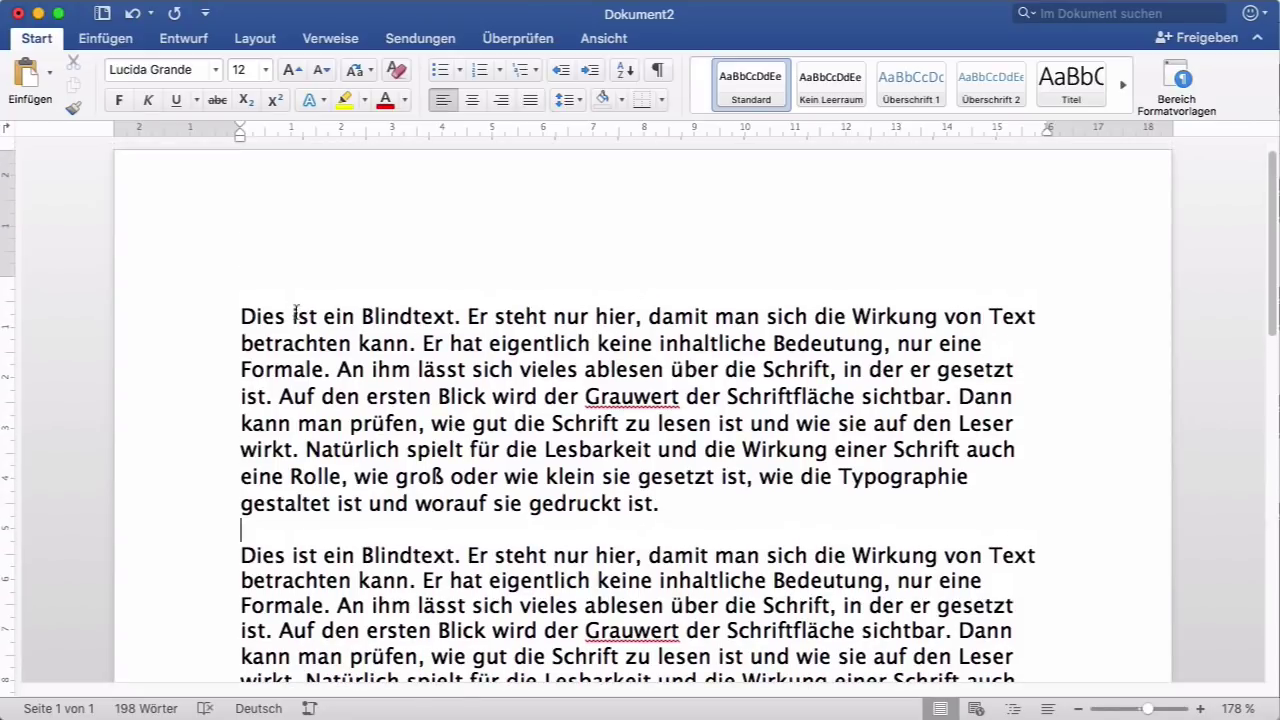
left_click(242, 316)
type("Einfüng")
key("BackSpace")
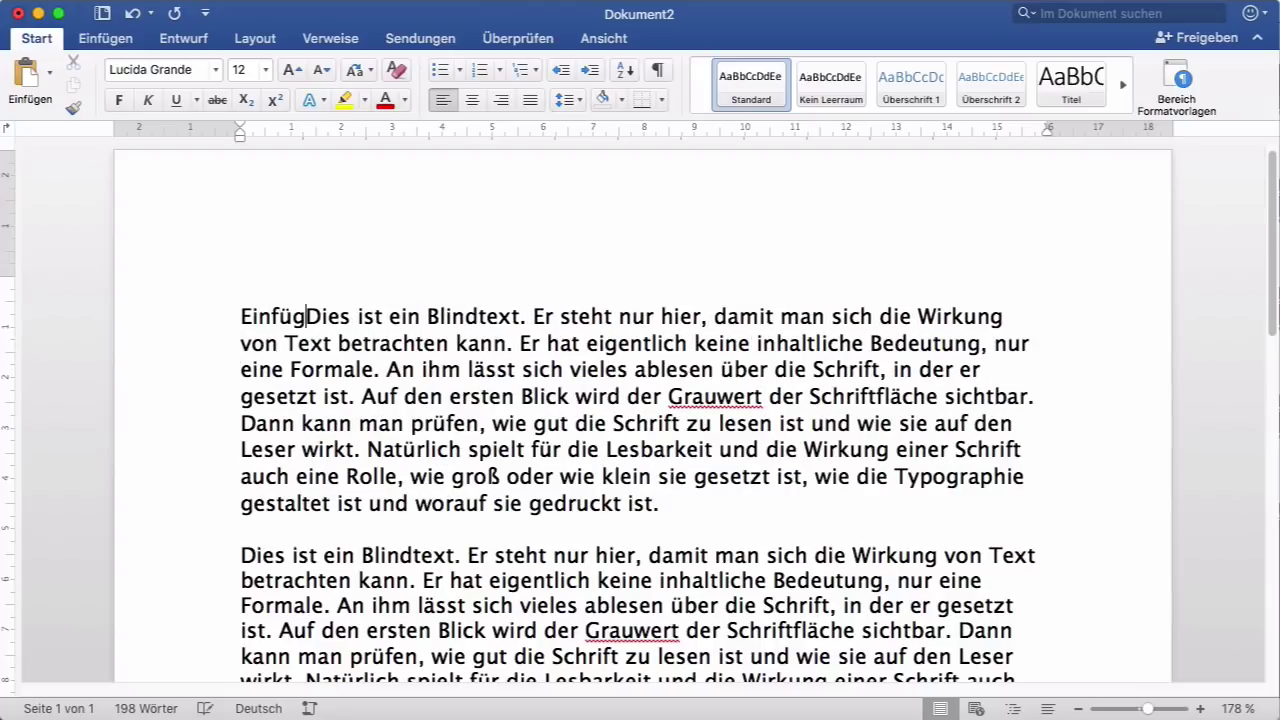
type("en.")
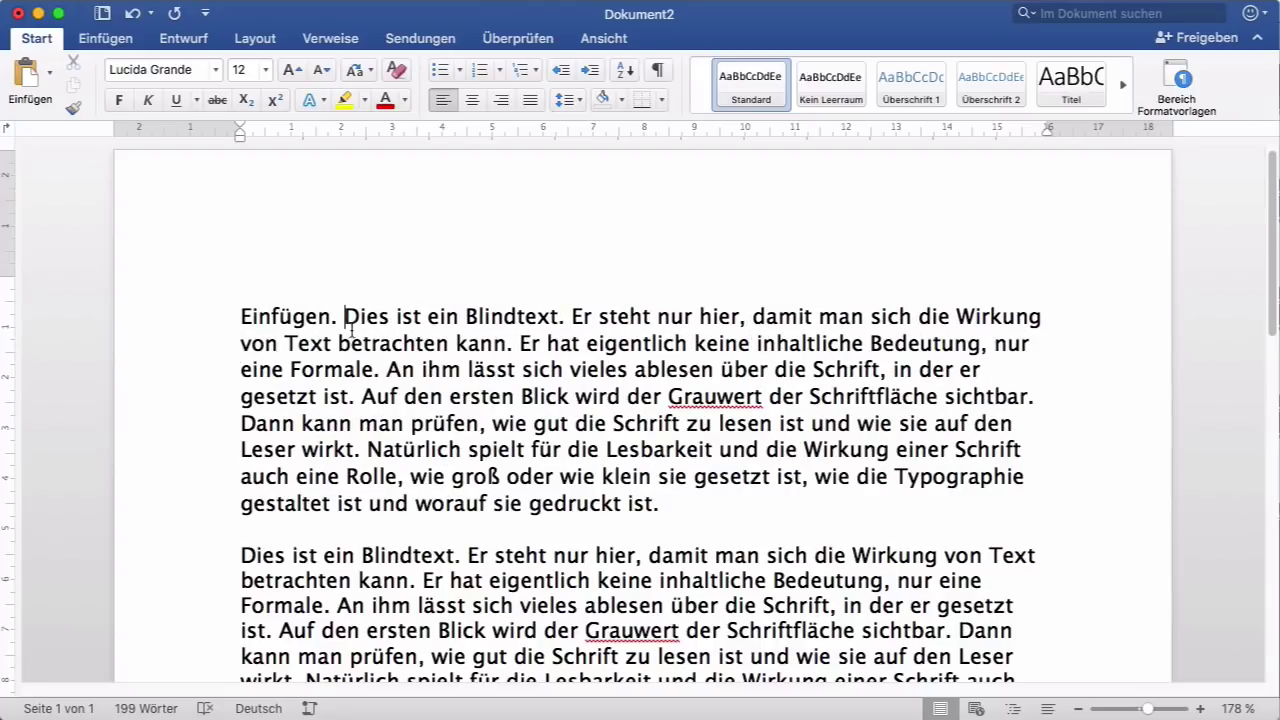
Bold the passage from 'Dies' through 'Bedeutung,', then delete all the text from Dokument2.
mouse_move(345, 320)
left_mouse_down()
mouse_move(820, 322)
mouse_move(850, 347)
mouse_move(953, 355)
mouse_move(988, 342)
left_mouse_up()
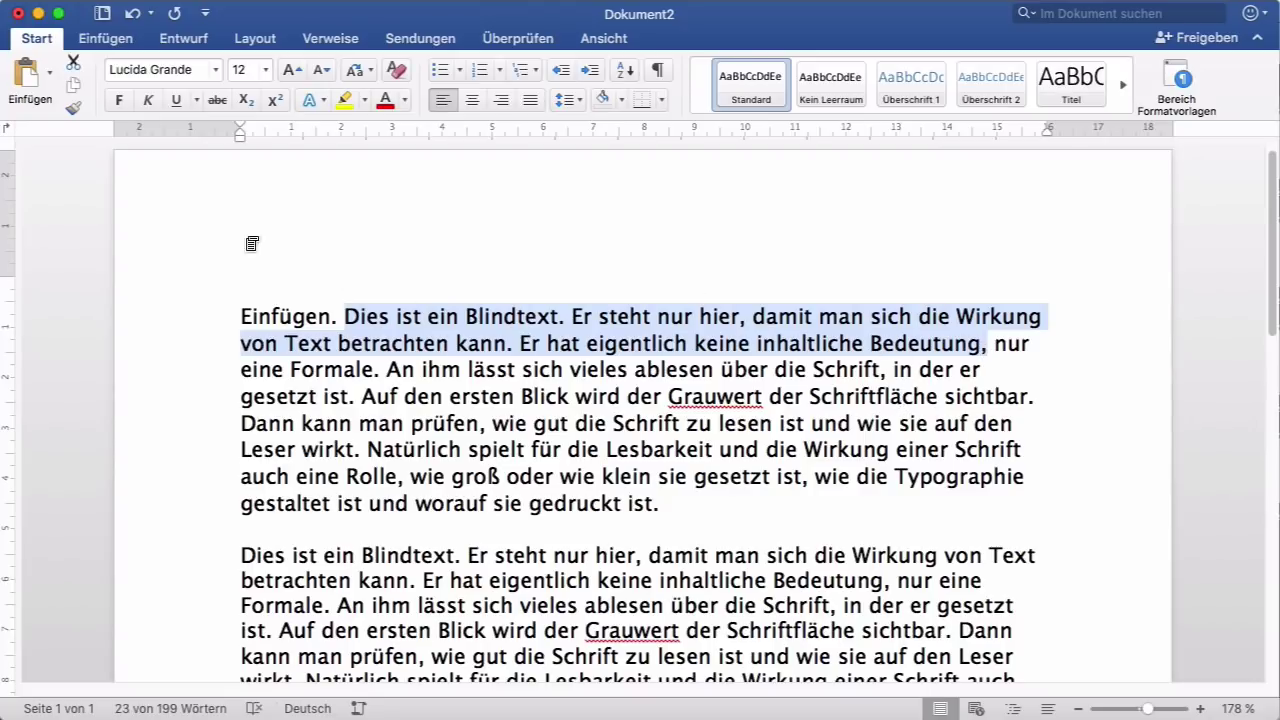
left_click(121, 110)
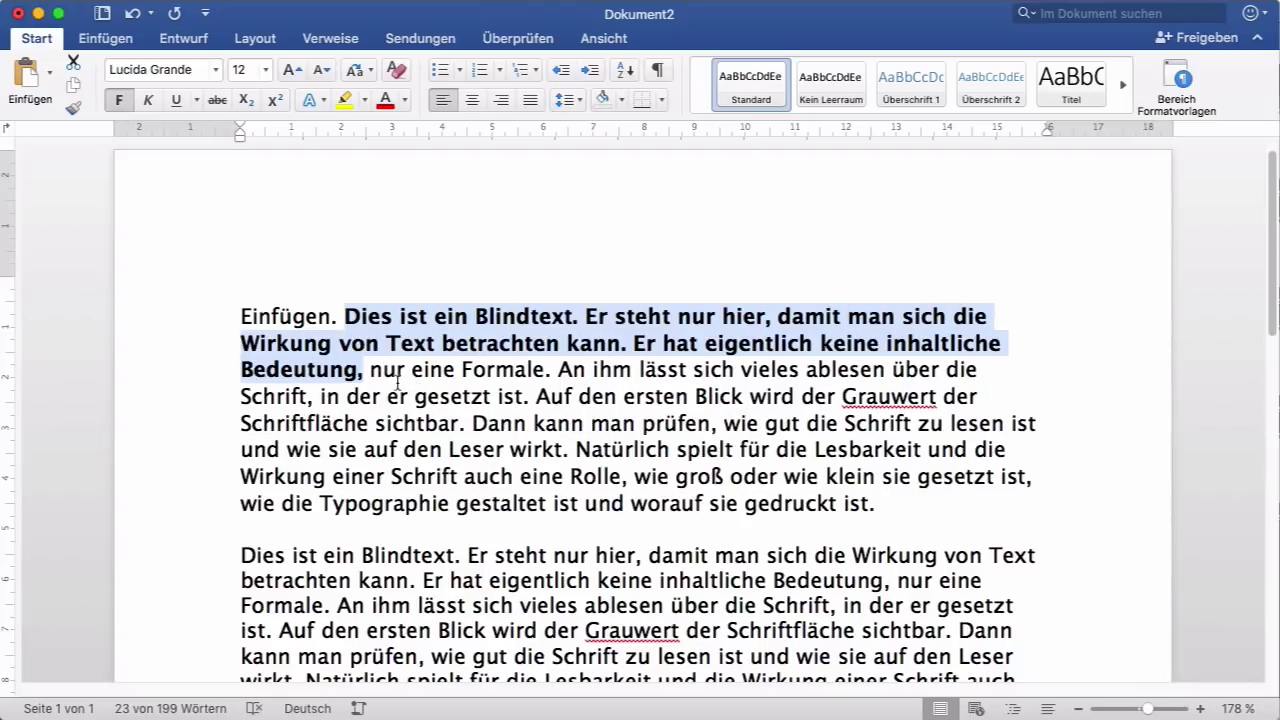
left_click(608, 428)
key("super+a")
key("BackSpace")
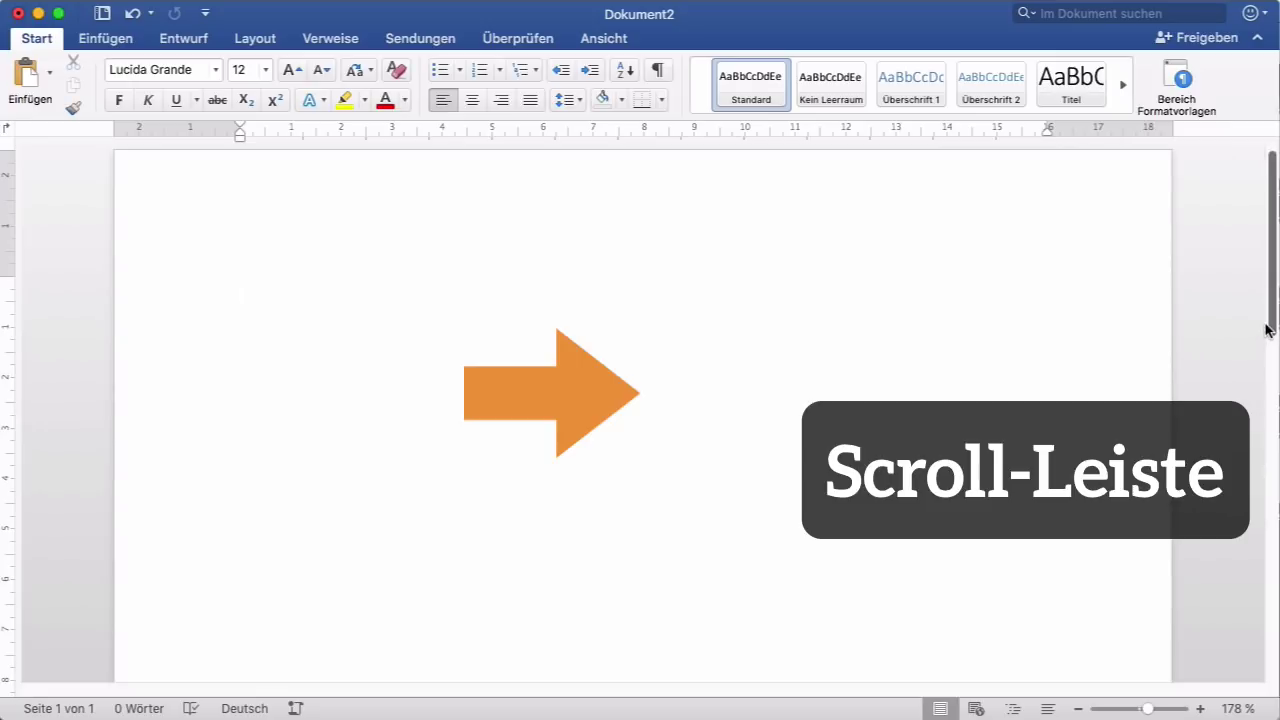
mouse_move(1268, 330)
left_mouse_down()
mouse_move(1232, 528)
mouse_move(1222, 326)
left_mouse_up()
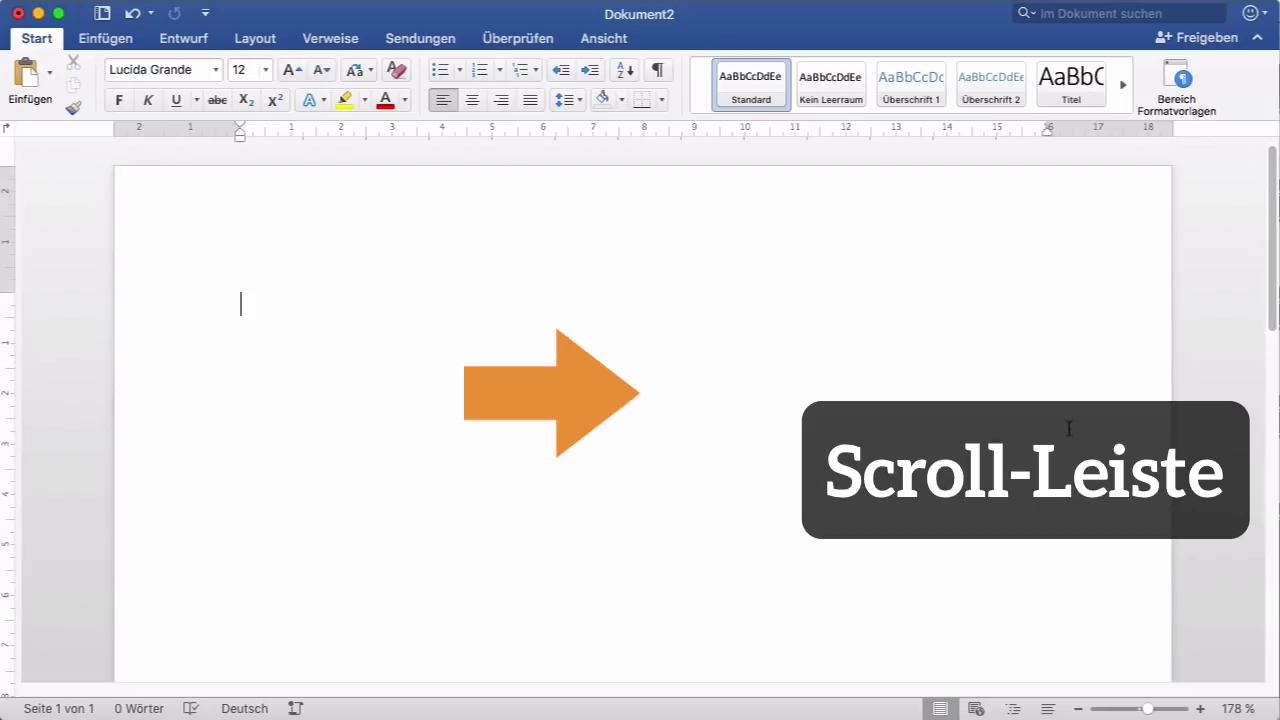
scroll(1069, 427, "up", 1)
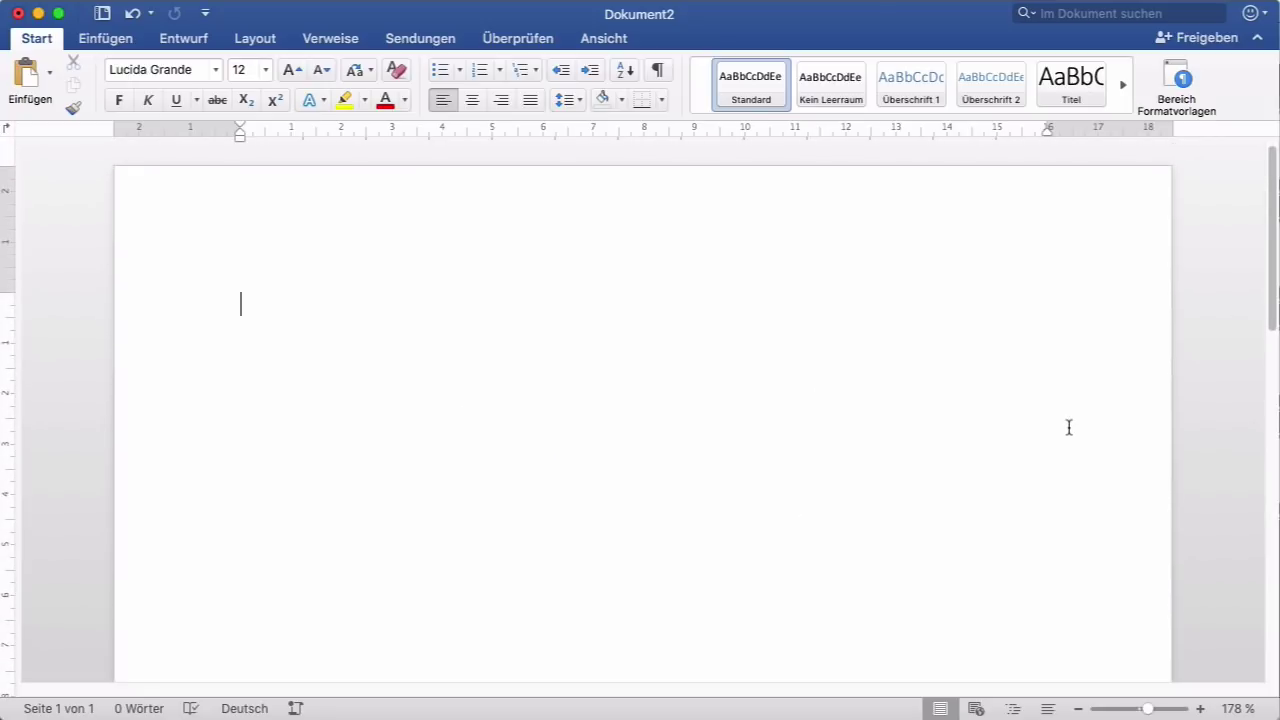
scroll(1069, 427, "down", 2)
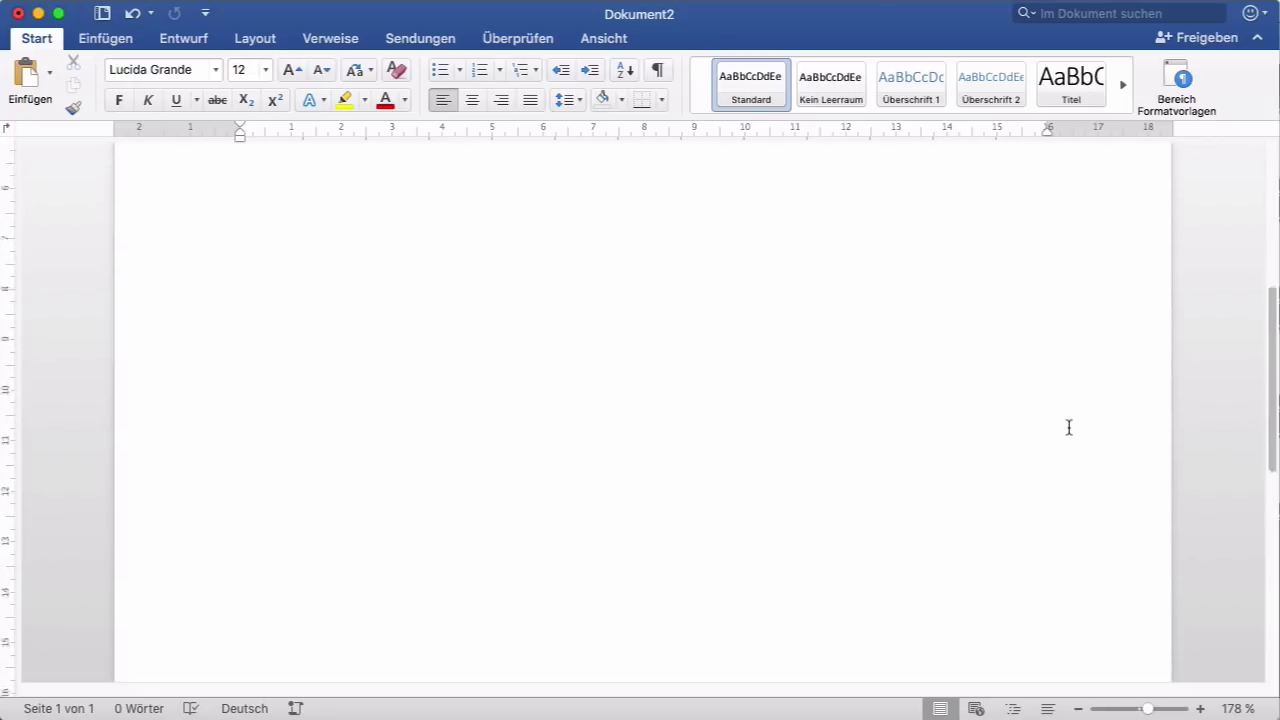
scroll(1069, 427, "up", 2)
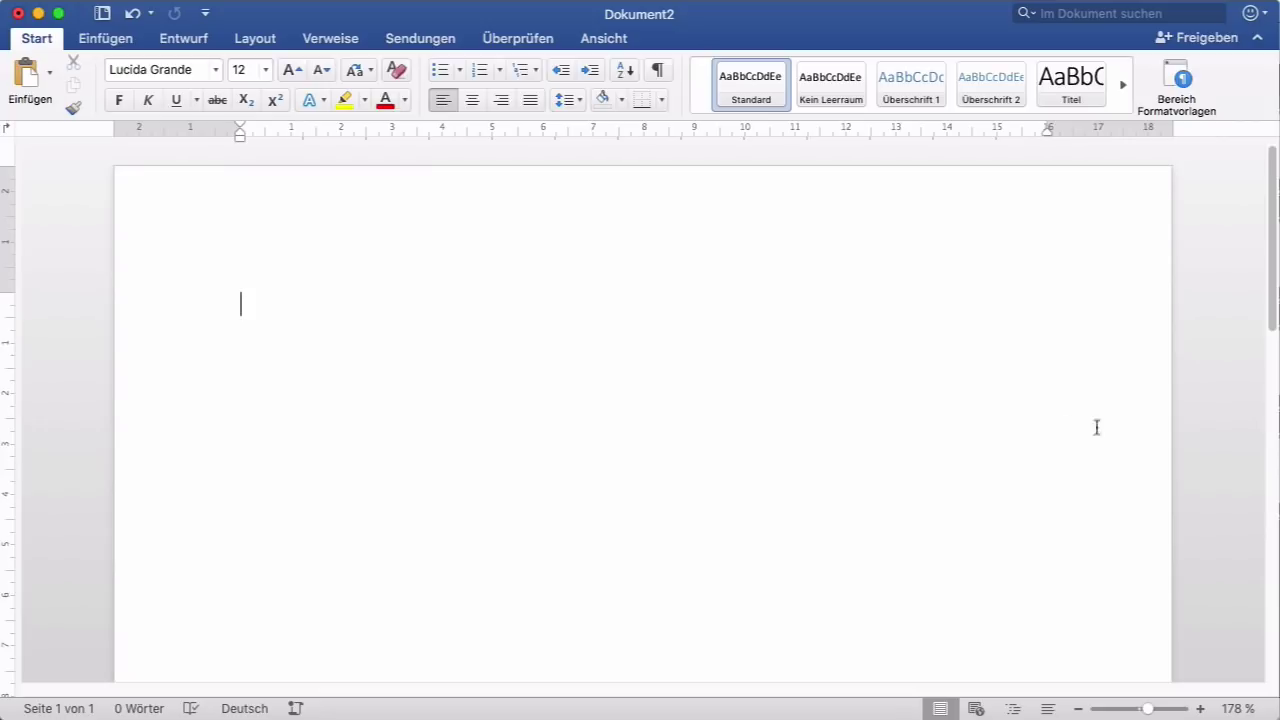
scroll(820, 508, "down", 2)
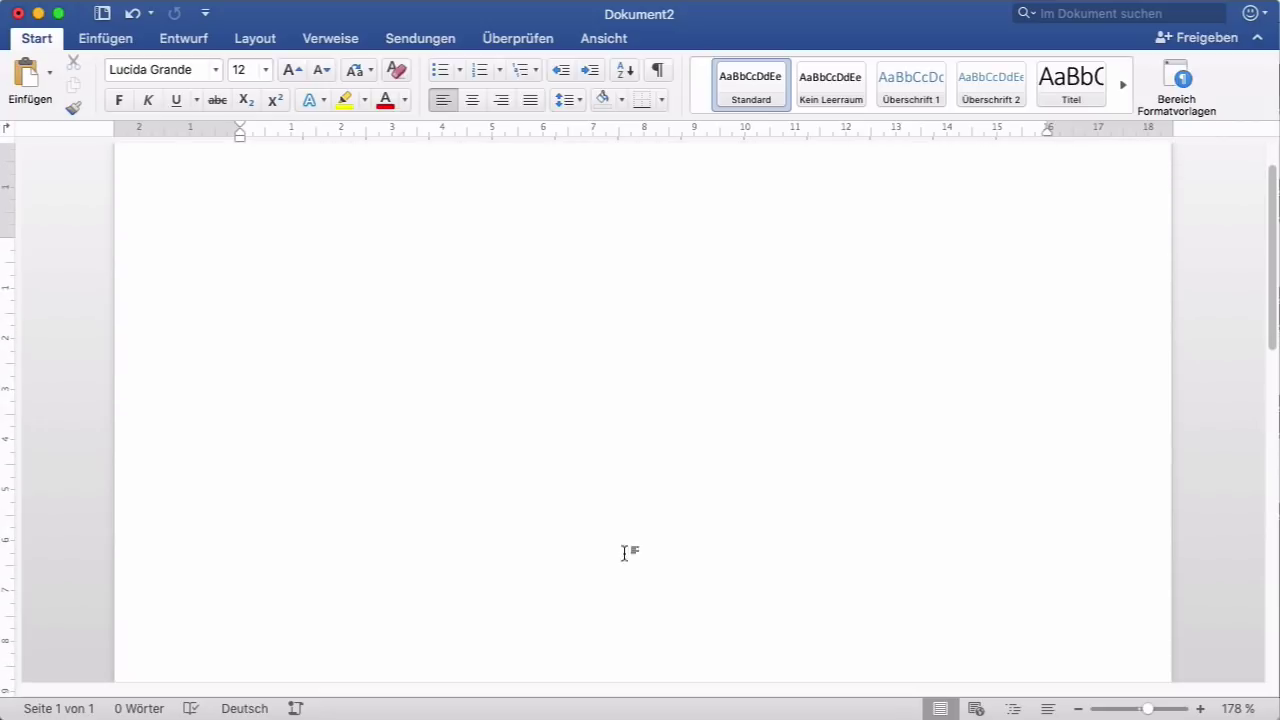